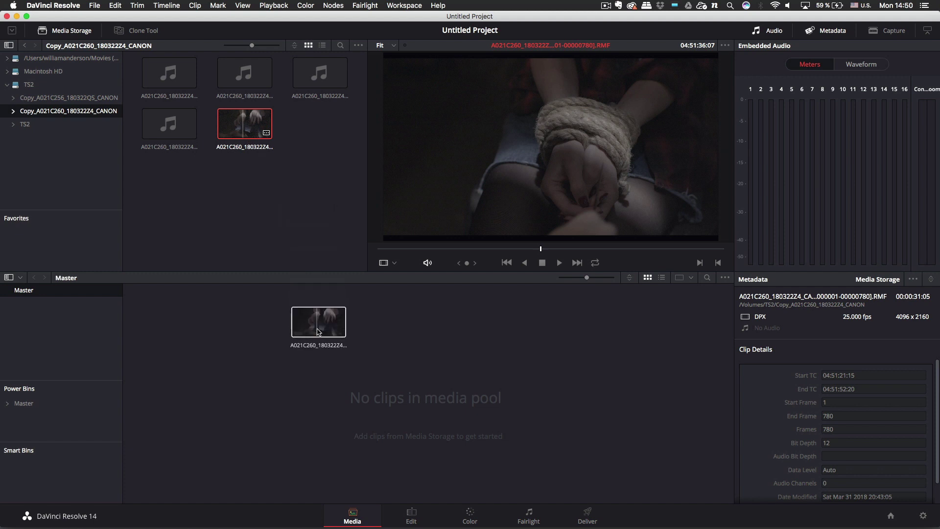
# - Add the A021C260_180322Z4 and A021C256_180322QS DPX clips from their TS2 storage folders to the Master bin
pyautogui.click(561, 301)
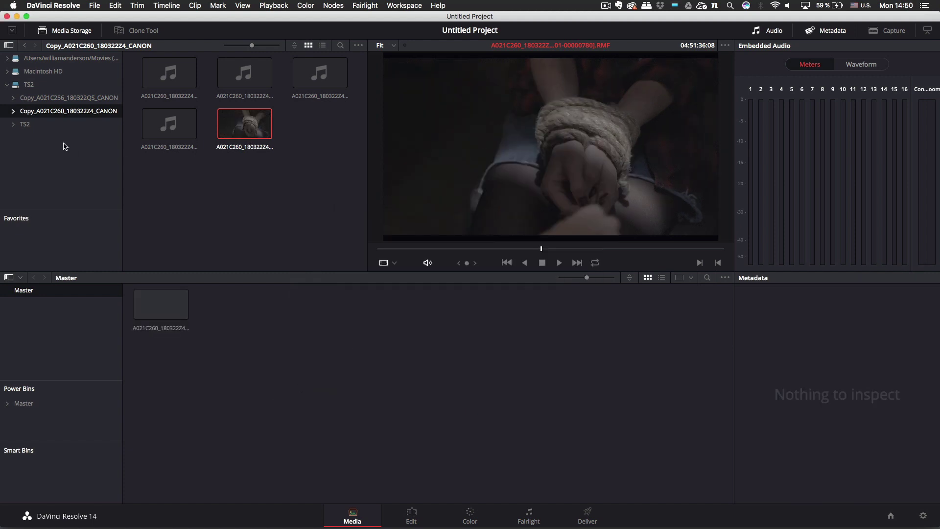
pyautogui.click(69, 98)
pyautogui.moveTo(290, 251); pyautogui.dragTo(310, 348)
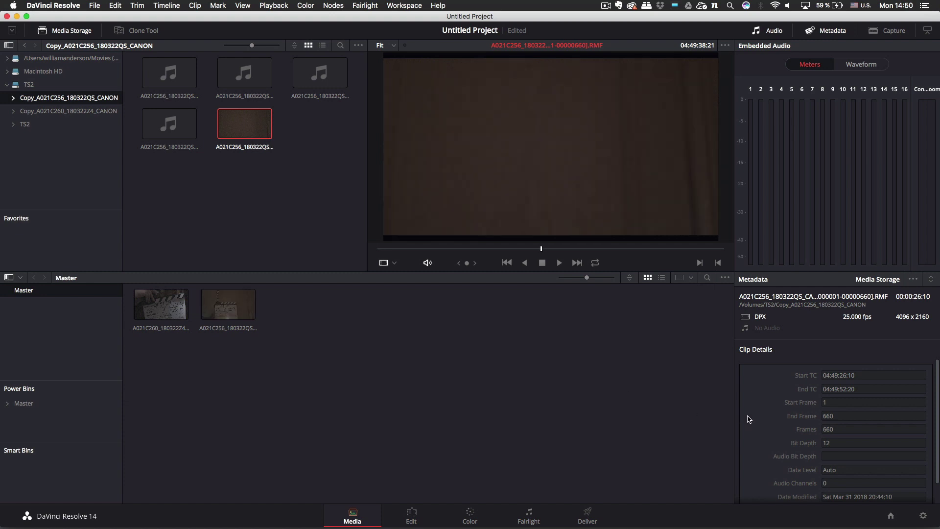
# - Set the project's color science to ACEScct in the color management settings
pyautogui.click(923, 516)
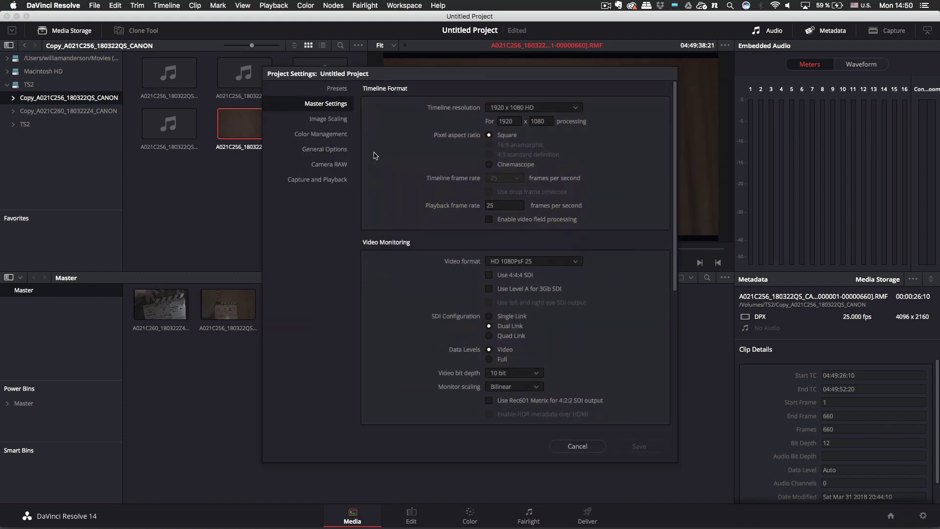
pyautogui.click(339, 138)
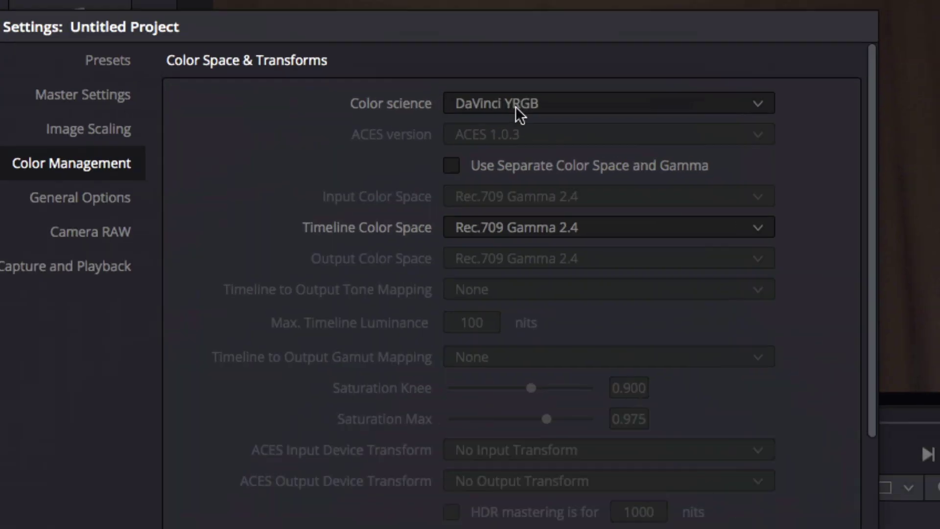
pyautogui.click(515, 107)
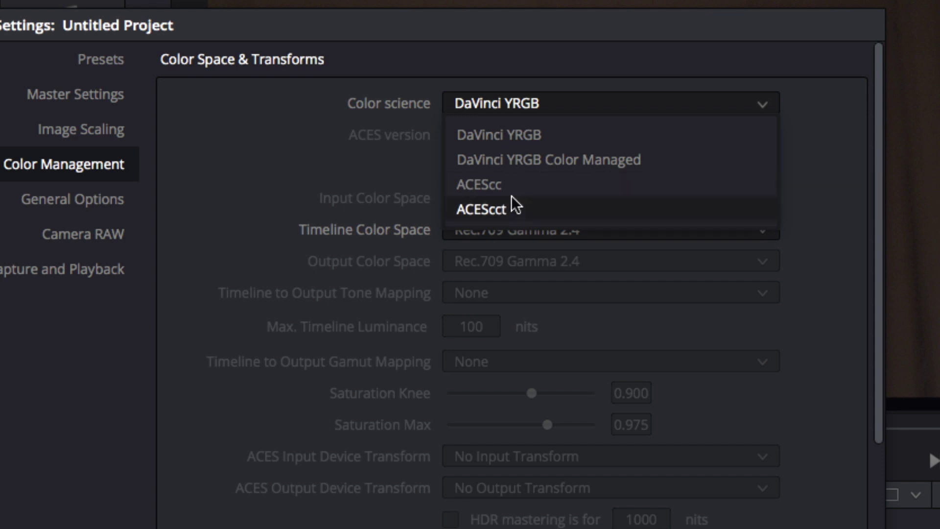
pyautogui.click(483, 209)
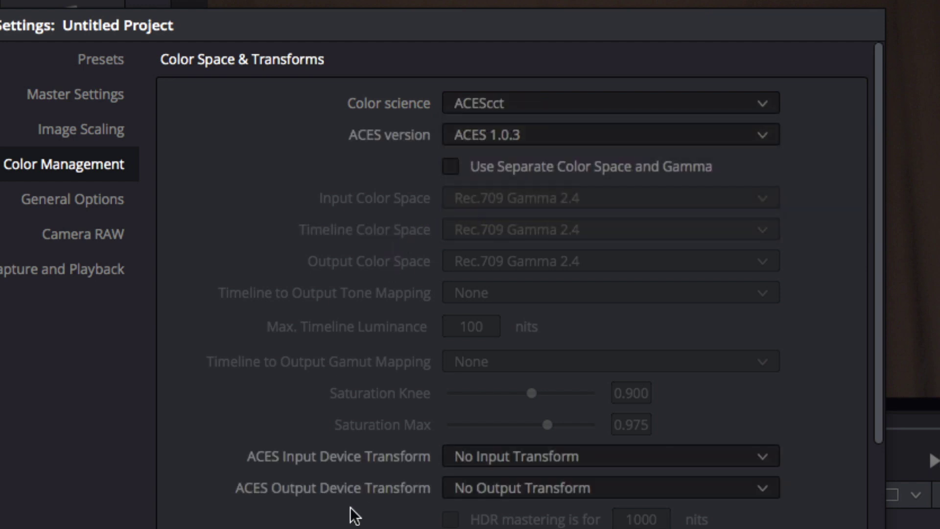
# - Examine the available ACES version choices in the project's color management settings
pyautogui.scroll(-2, 350, 510)
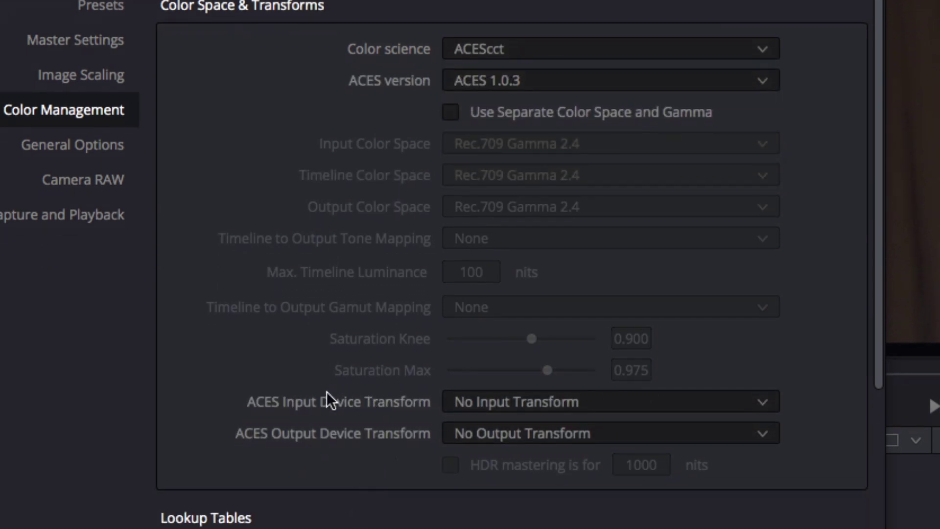
pyautogui.click(533, 80)
pyautogui.click(532, 80)
pyautogui.click(533, 80)
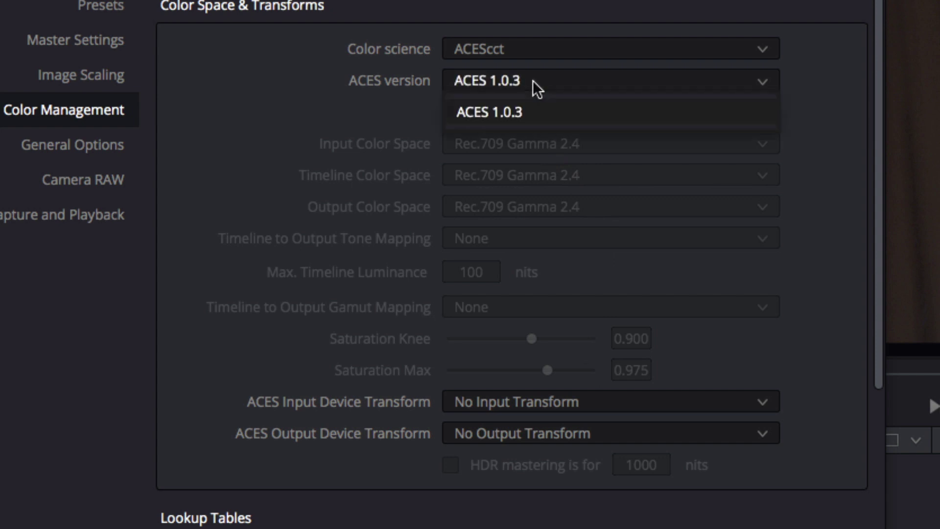
pyautogui.click(533, 80)
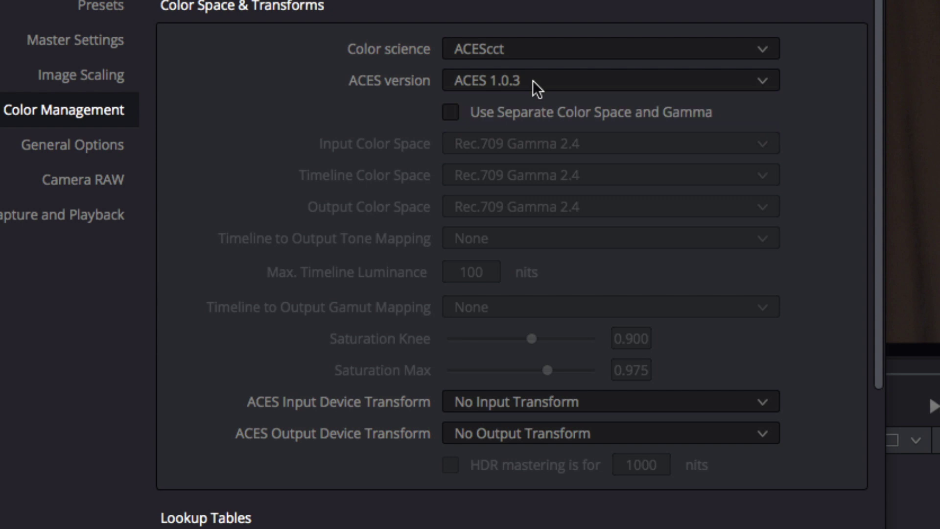
pyautogui.click(532, 80)
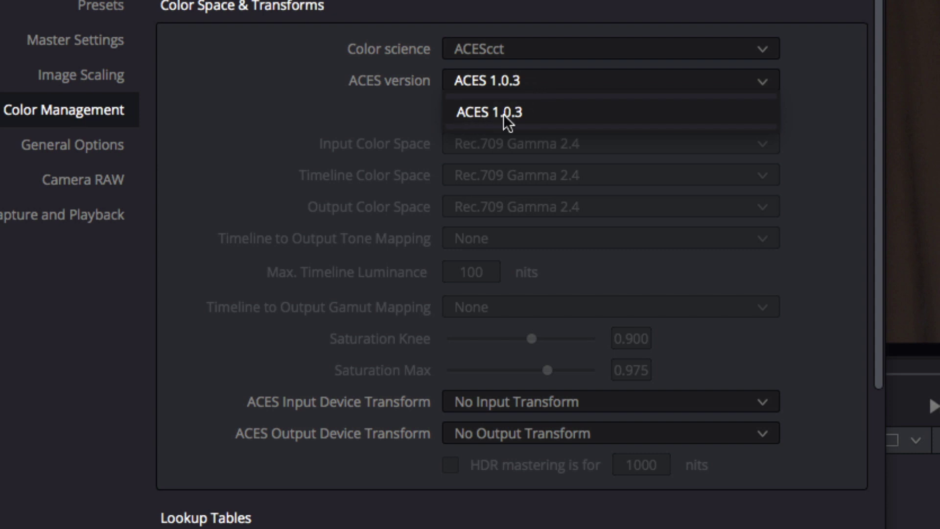
pyautogui.click(522, 84)
pyautogui.click(473, 79)
pyautogui.click(469, 79)
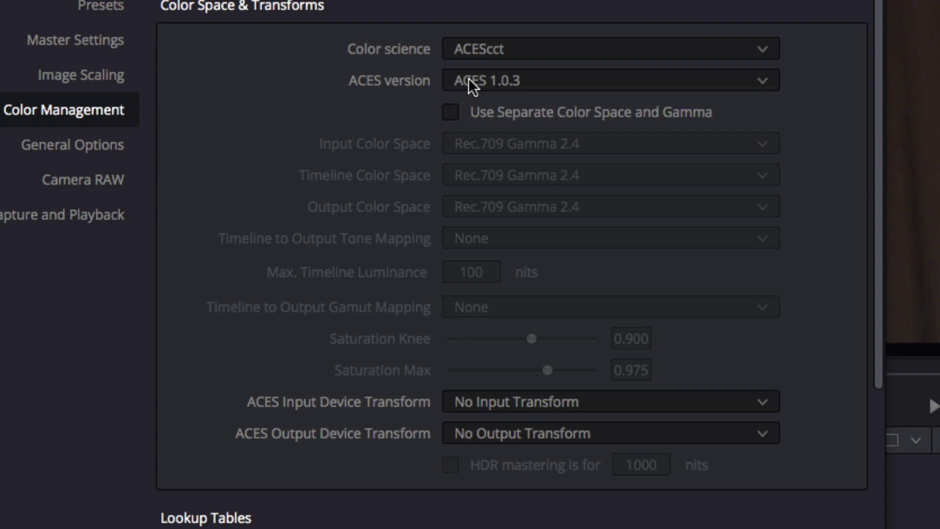
# - Check the ACES input transform and lookup table settings, and save the project's color management settings
pyautogui.click(475, 403)
pyautogui.click(477, 403)
pyautogui.scroll(-3, 400, 430)
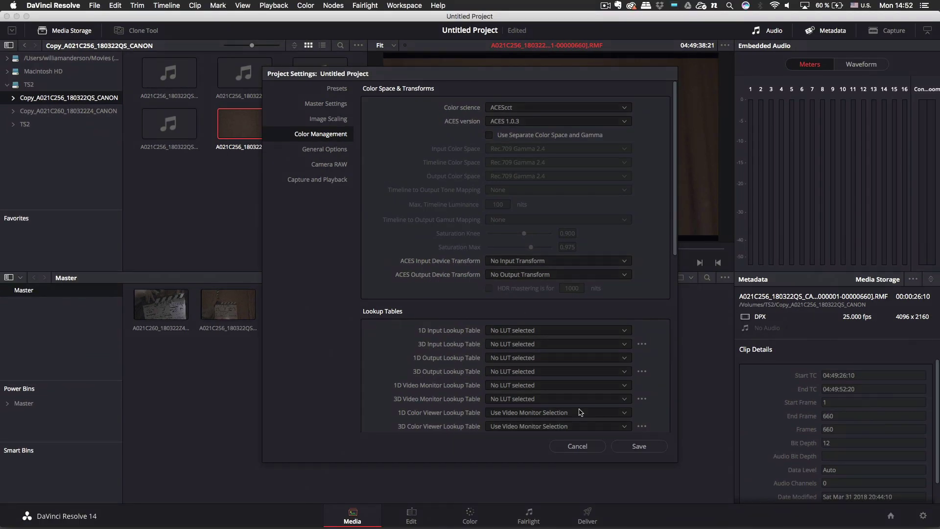
pyautogui.moveTo(443, 78); pyautogui.dragTo(145, 97)
pyautogui.click(341, 465)
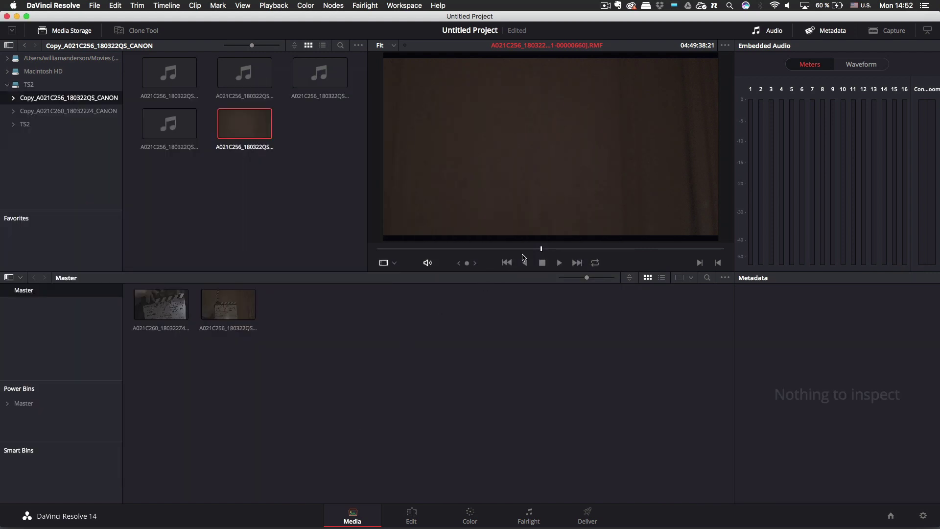
# - Preview the A021C256_180322QS clip from the Master bin at several points in the viewer
pyautogui.click(253, 303)
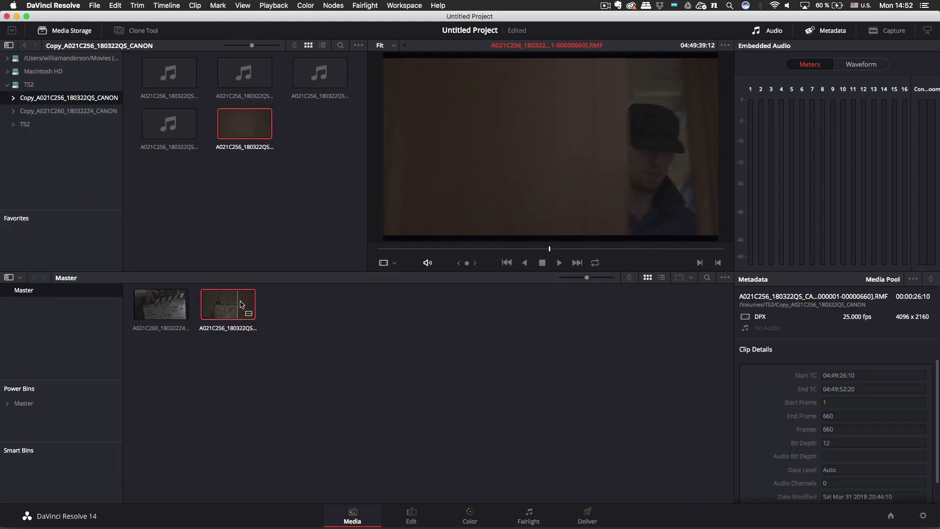
pyautogui.click(512, 249)
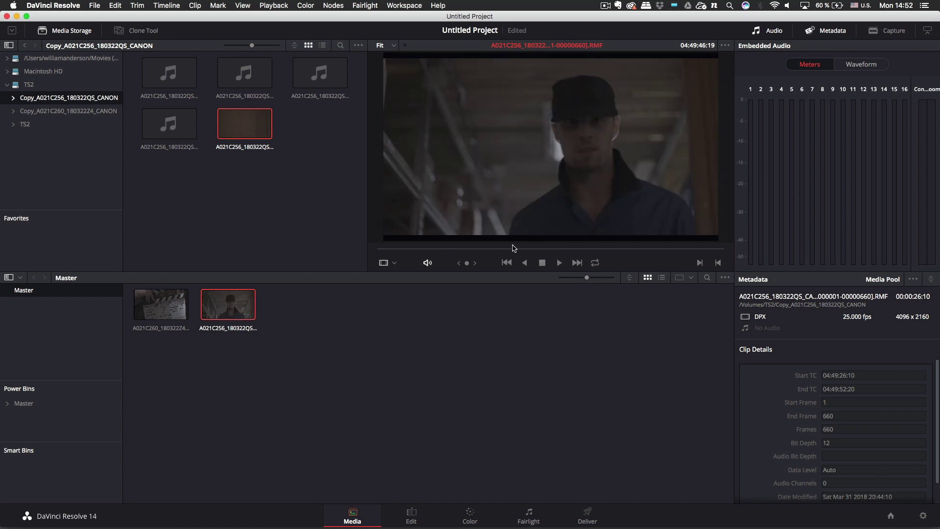
pyautogui.click(578, 249)
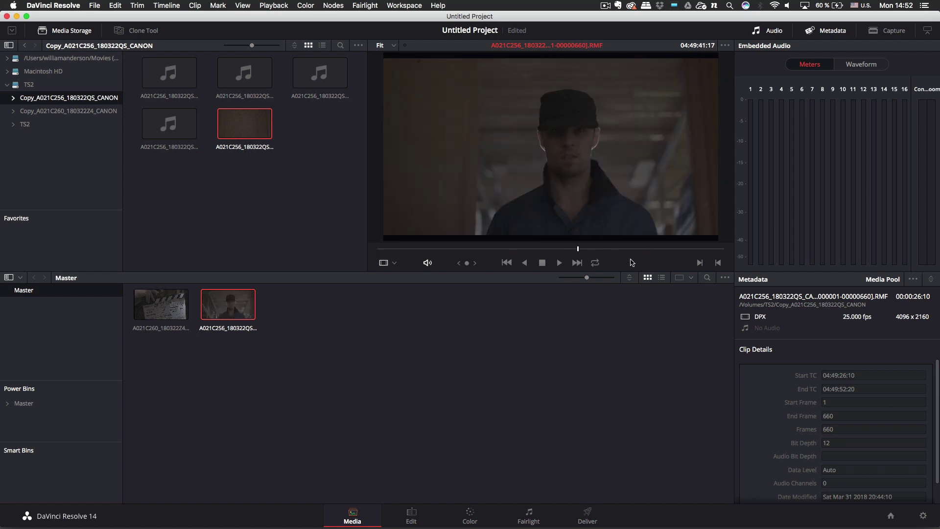
# - Set the project's ACES Output Device Transform to Rec.709 and save the settings
pyautogui.click(920, 516)
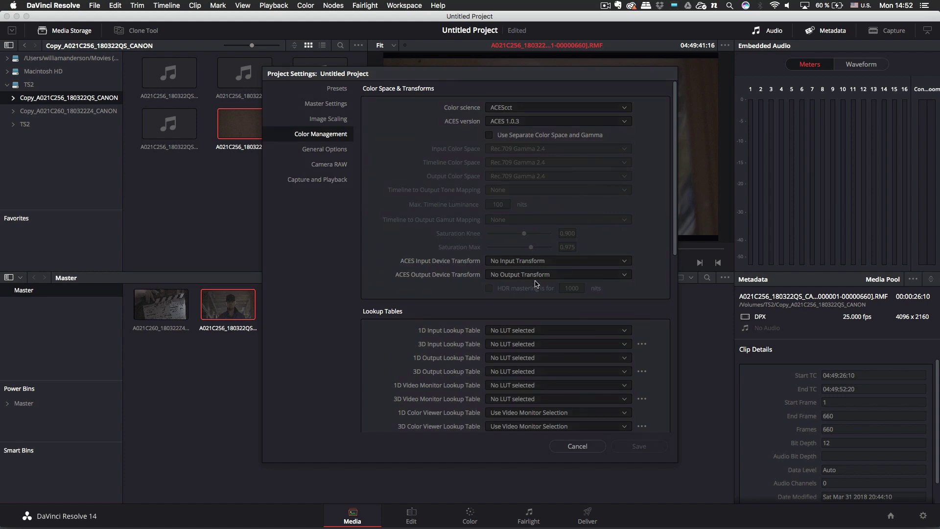
pyautogui.click(541, 275)
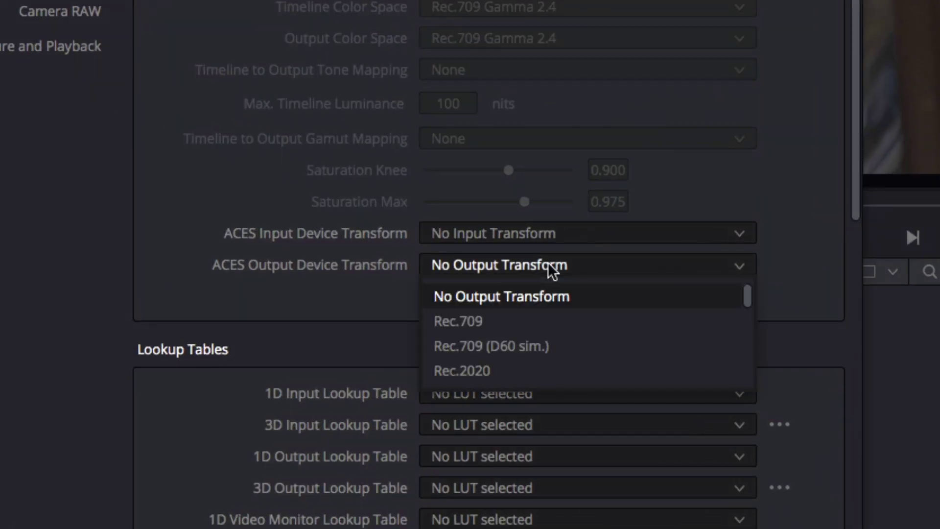
pyautogui.click(481, 321)
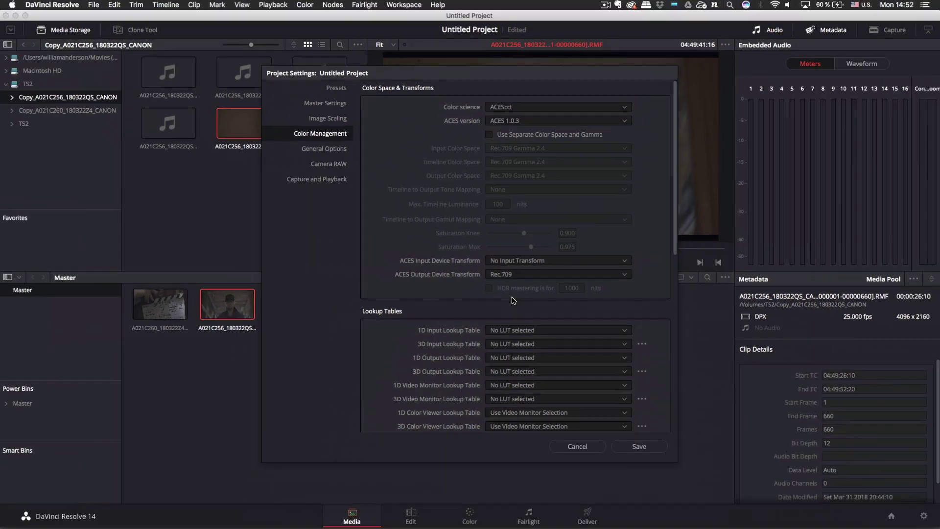
pyautogui.click(639, 447)
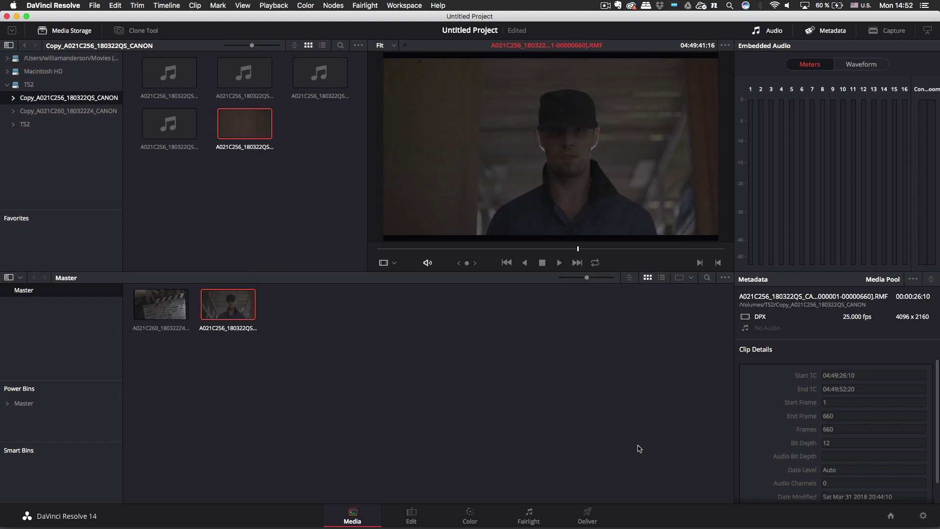
# - Scrub the A021C256_180322QS clip to several frames to review it with the Rec.709 output transform
pyautogui.click(591, 250)
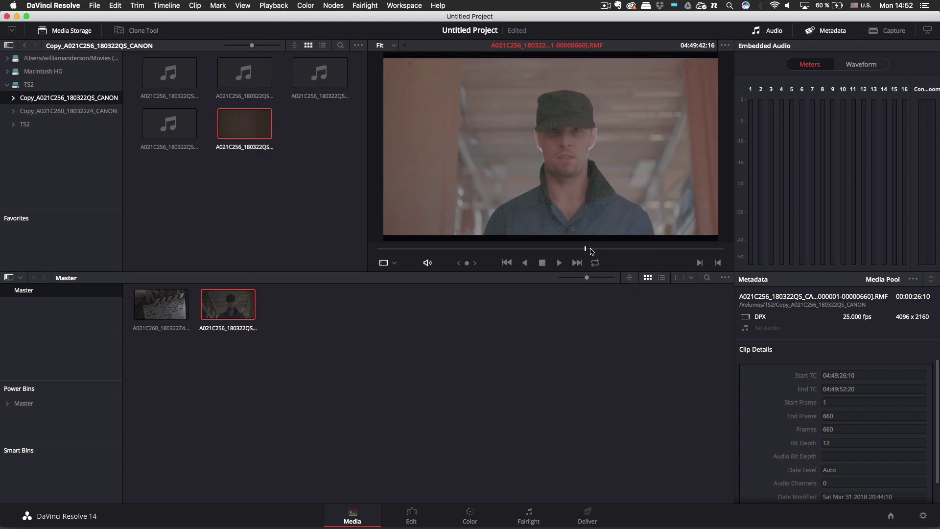
pyautogui.click(542, 251)
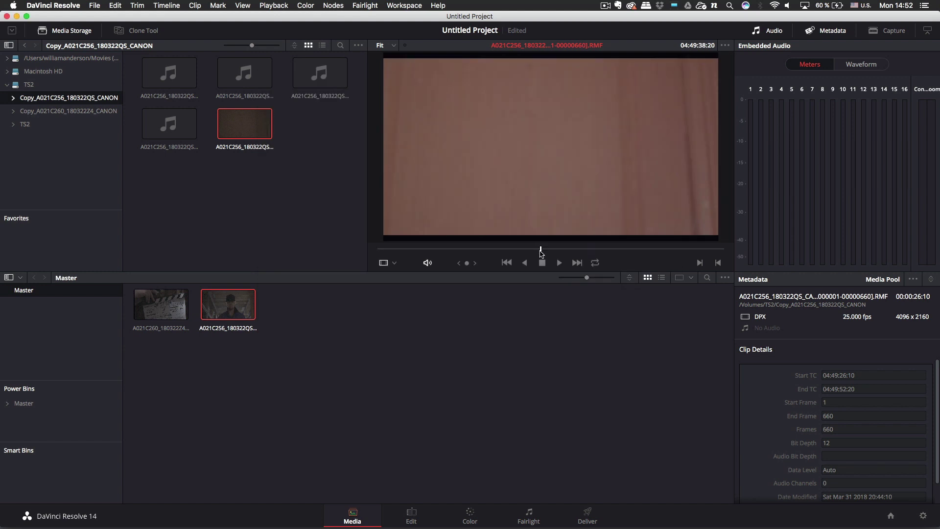
pyautogui.click(600, 250)
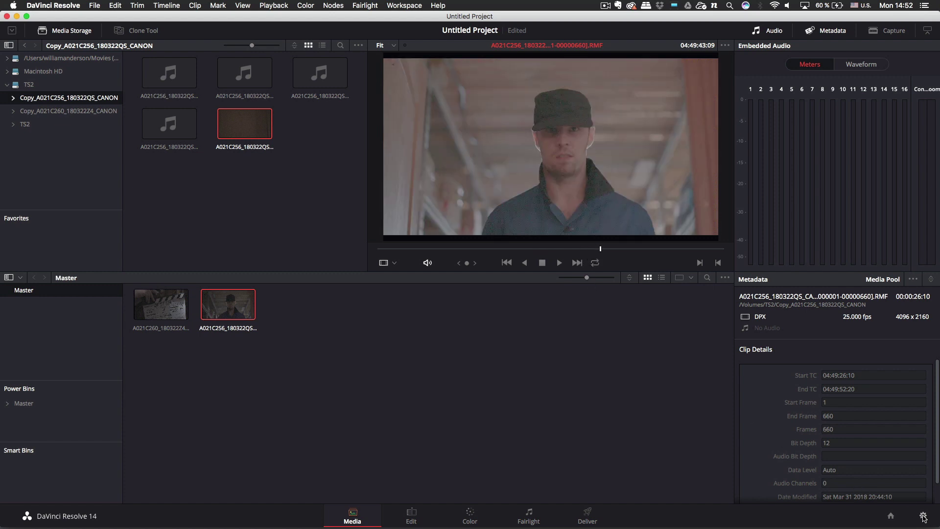
# - Build a timeline from both clips in the Master bin and open it for color grading at 01:00:07:13
pyautogui.click(427, 519)
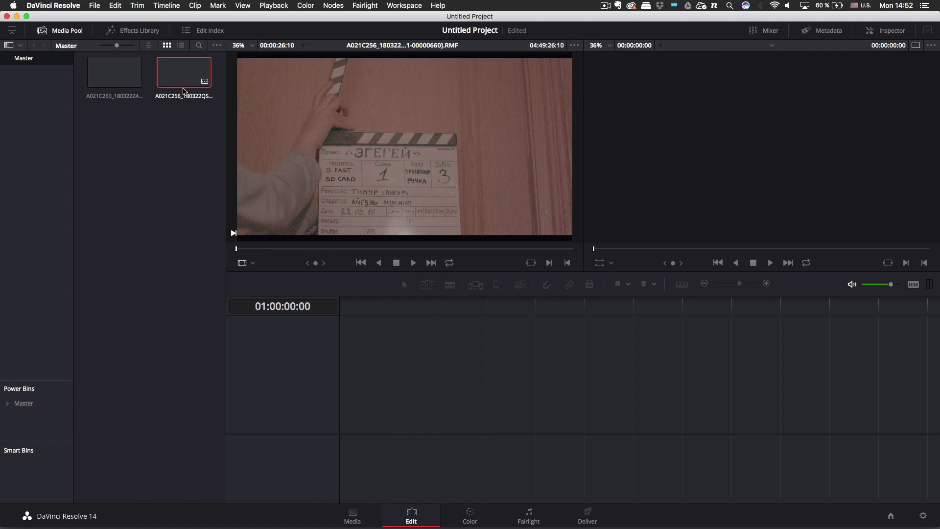
pyautogui.moveTo(81, 58); pyautogui.dragTo(331, 407)
pyautogui.hscroll(-10, 465, 372)
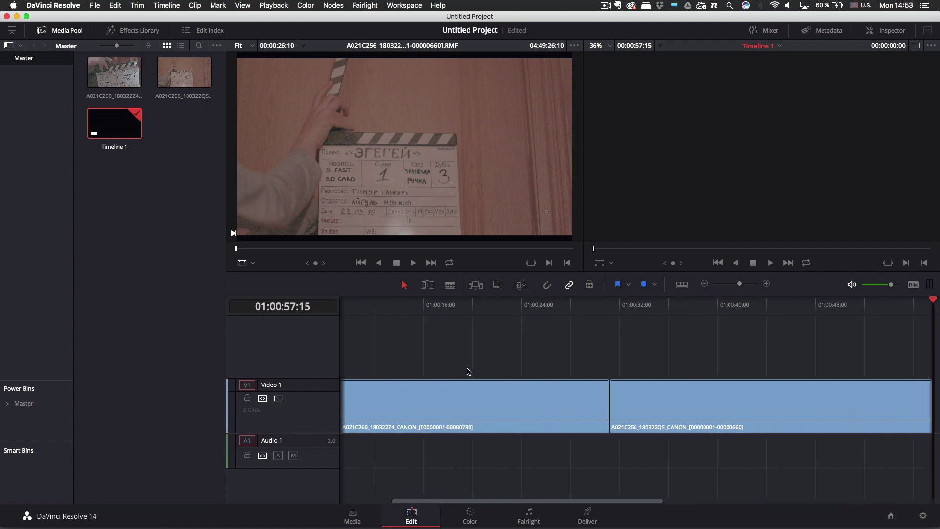
pyautogui.click(431, 315)
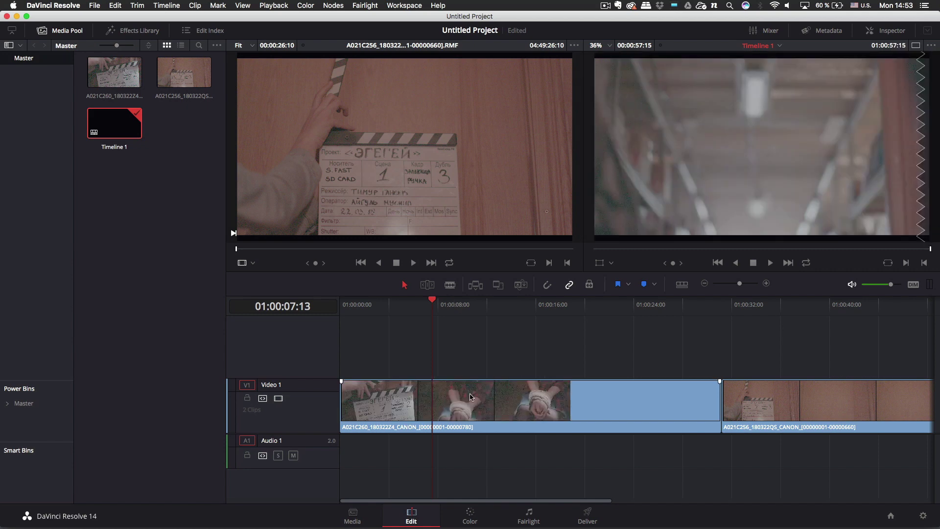
pyautogui.click(474, 521)
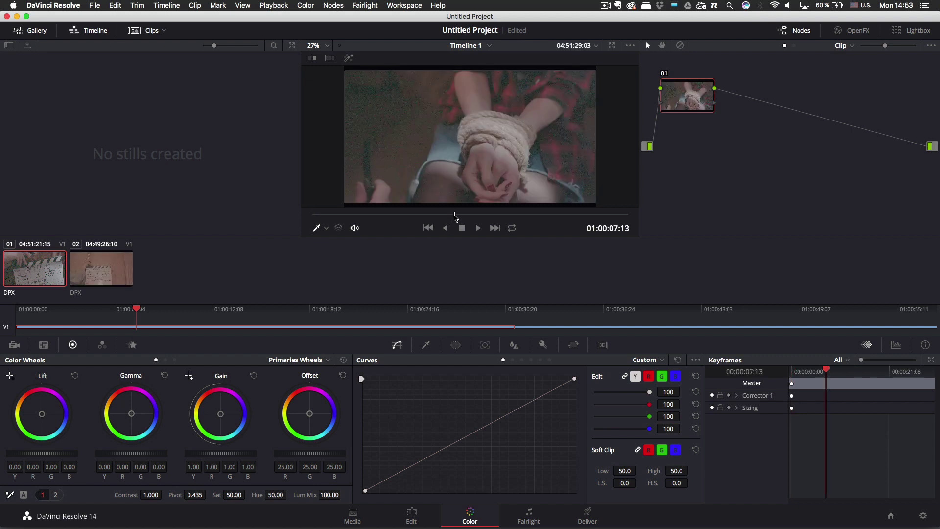
# - Browse the camera options for the project-wide ACES Input Device Transform, including the Canon ones, and leave the settings without choosing one
pyautogui.click(923, 517)
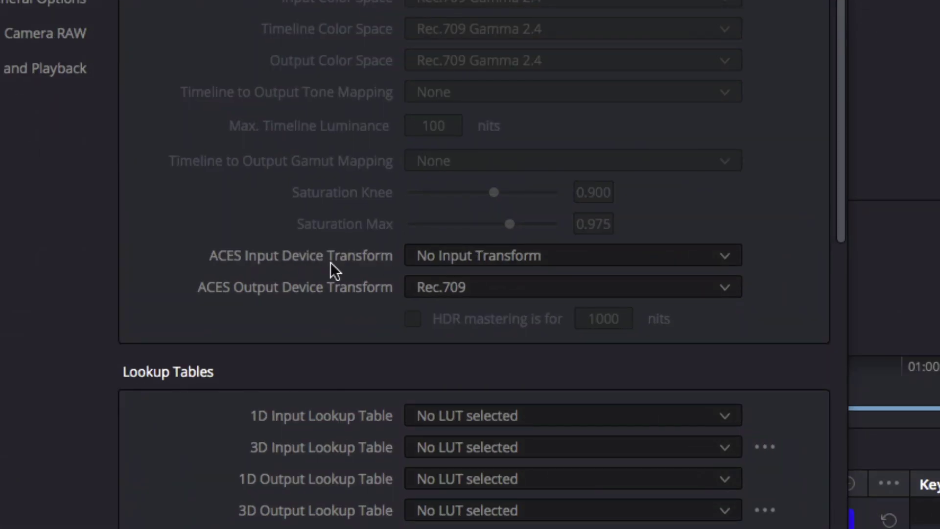
pyautogui.click(462, 261)
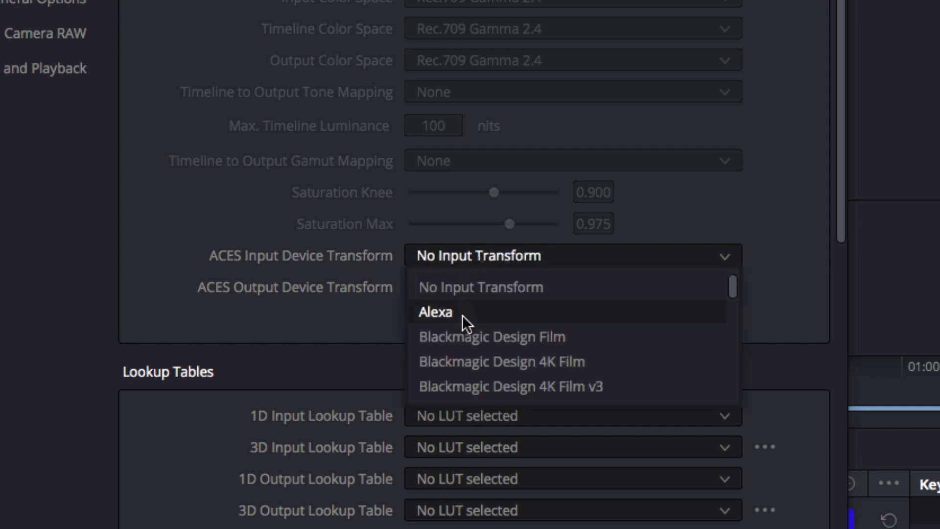
pyautogui.scroll(-3, 465, 323)
pyautogui.scroll(-3, 467, 321)
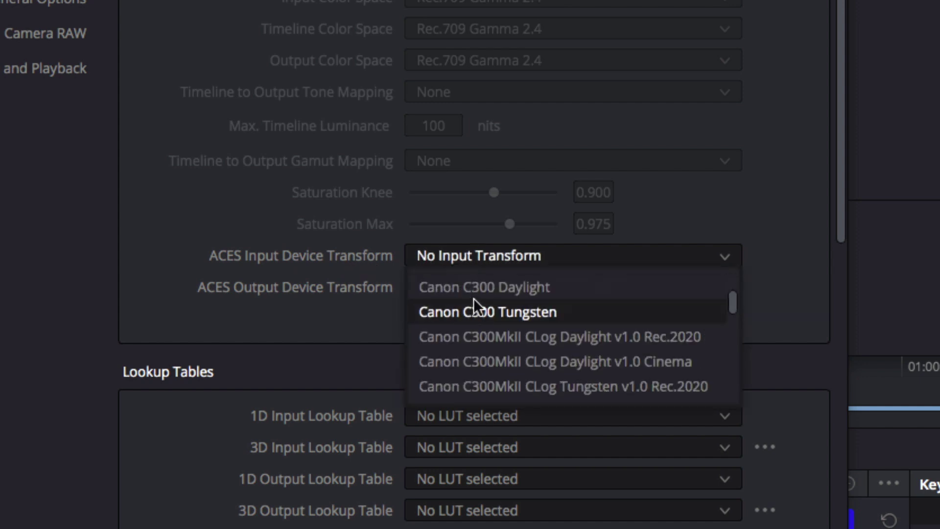
pyautogui.scroll(-12, 470, 331)
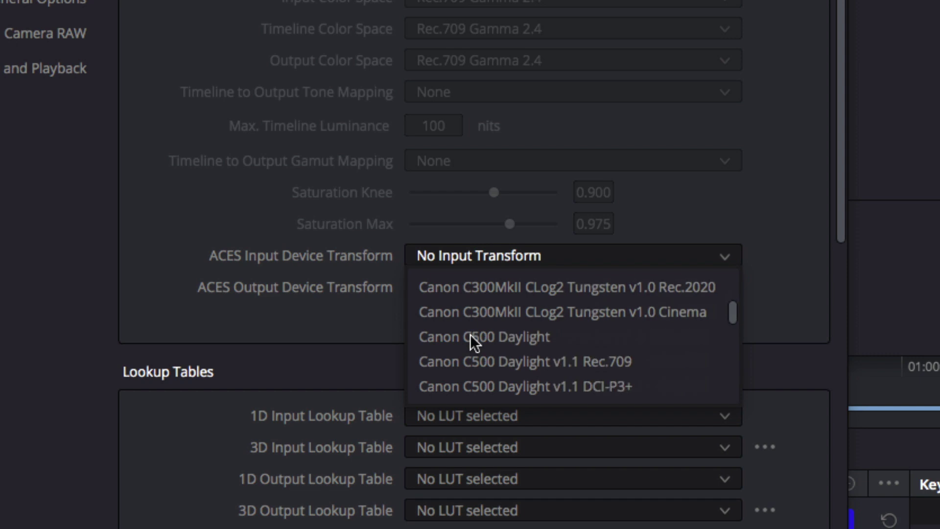
pyautogui.scroll(-4, 462, 359)
pyautogui.scroll(7, 426, 325)
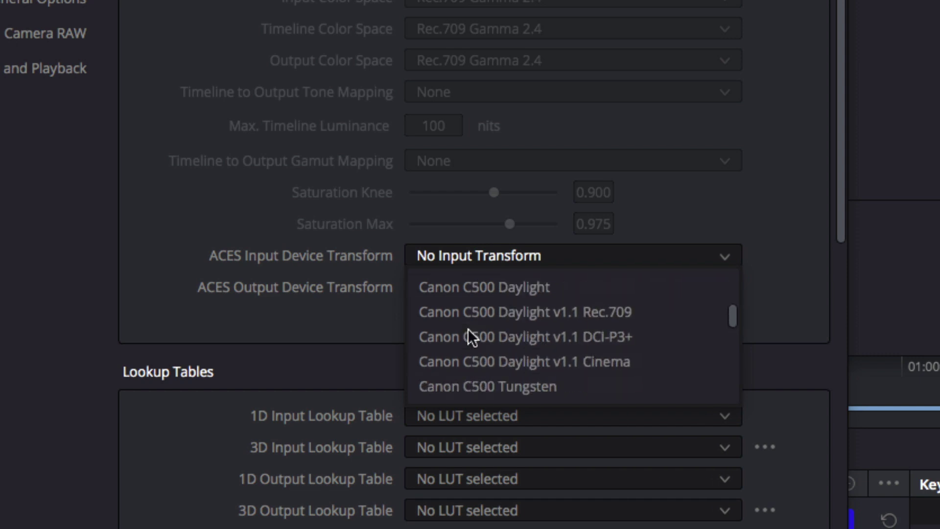
pyautogui.click(359, 290)
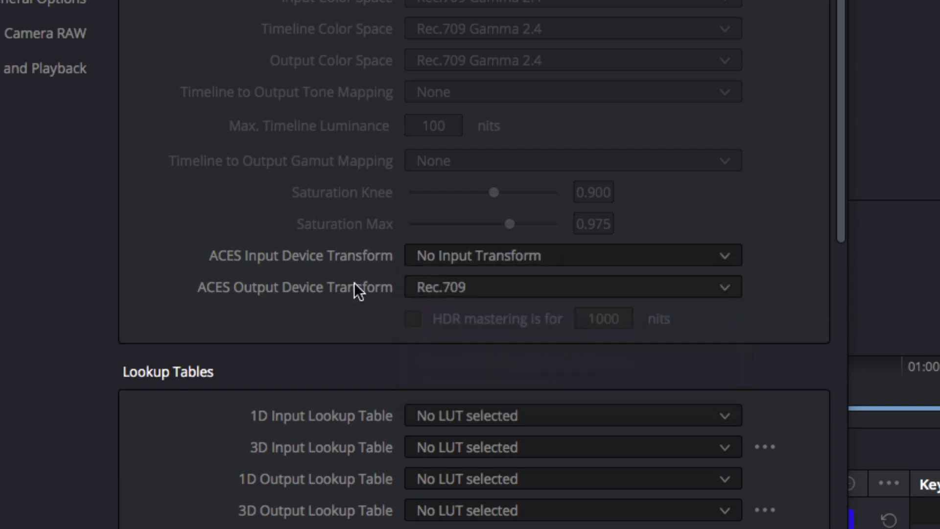
pyautogui.click(597, 528)
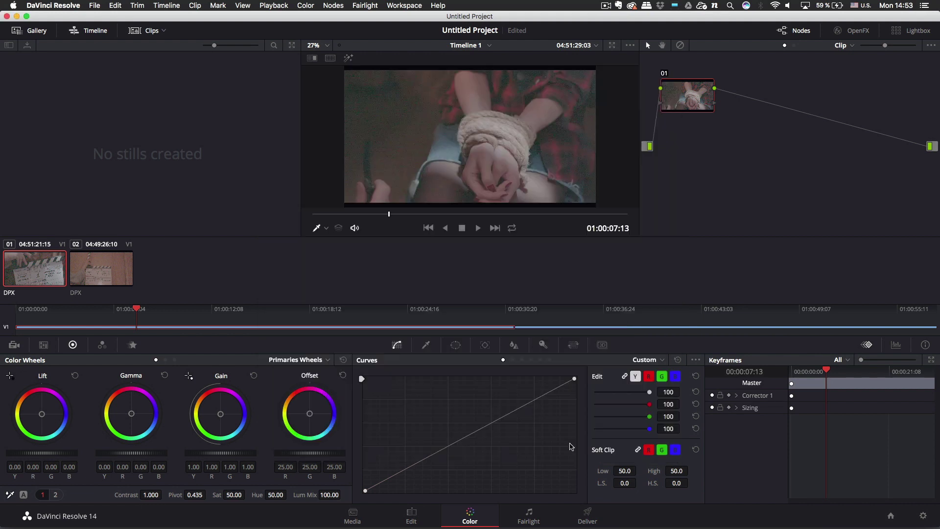
# - Assign the Canon C500 Daylight v1.1 Rec.709 ACES input transform to the first timeline clip
pyautogui.rightClick(35, 267)
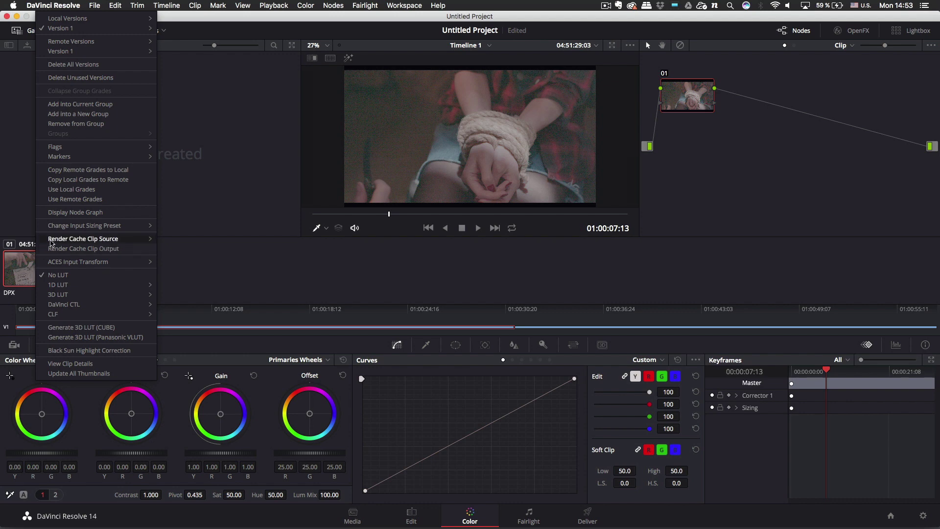
pyautogui.moveTo(44, 261)
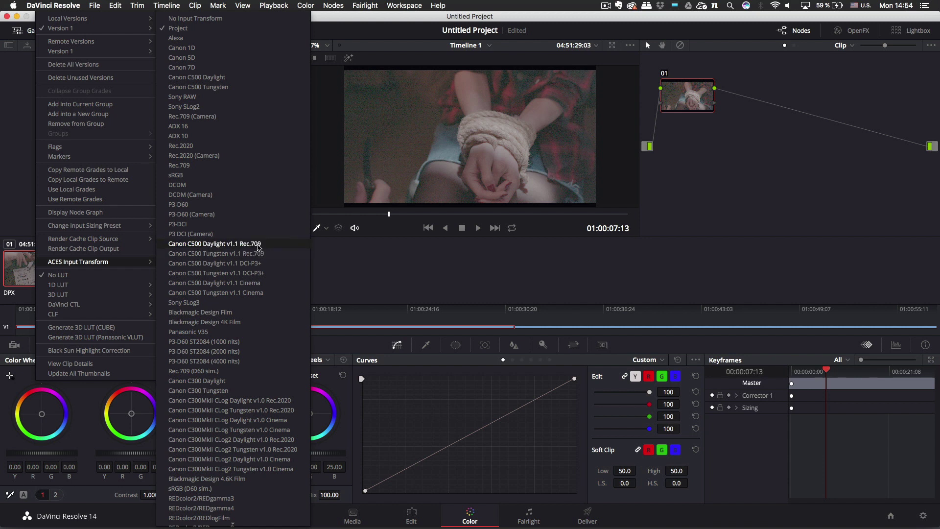
pyautogui.click(241, 245)
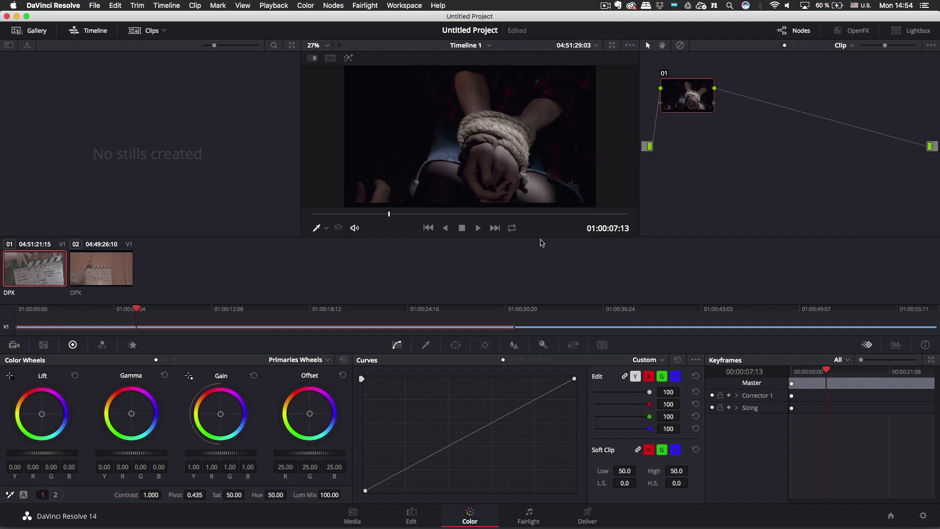
# - Assign the Canon C500 Daylight v1.1 Rec.709 ACES input transform to the second timeline clip
pyautogui.click(112, 263)
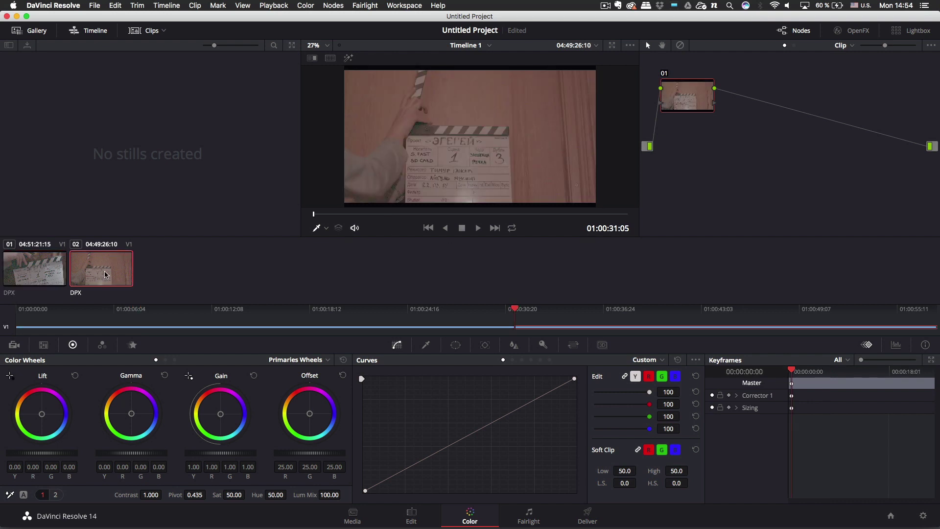
pyautogui.rightClick(104, 274)
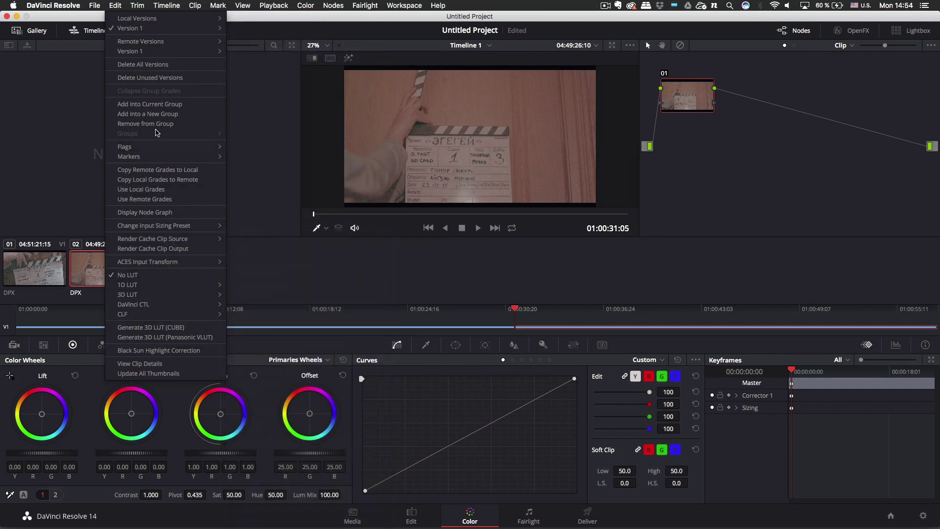
pyautogui.moveTo(172, 261)
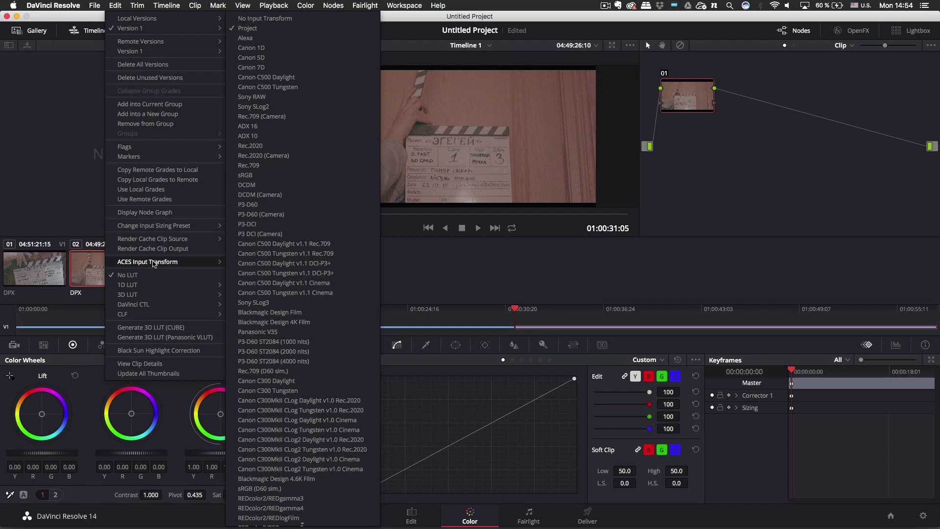
pyautogui.click(303, 247)
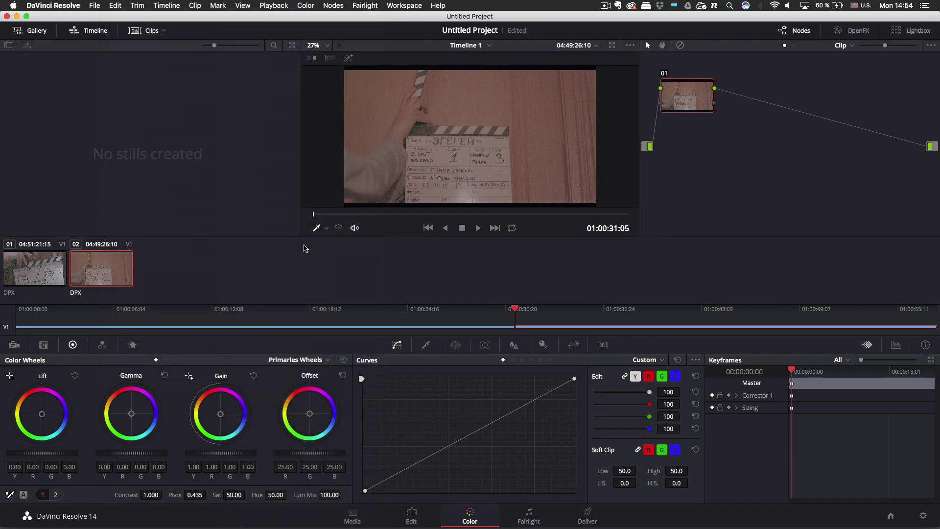
# - Go to 01:00:45:17 in the second clip, show the Parade scope and open its display settings
pyautogui.click(459, 215)
pyautogui.moveTo(458, 215); pyautogui.dragTo(485, 216)
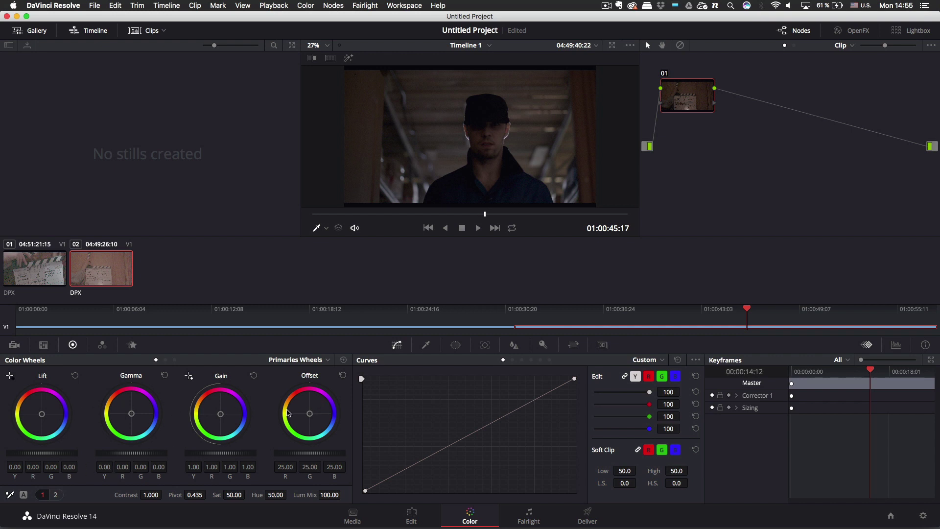
pyautogui.click(894, 346)
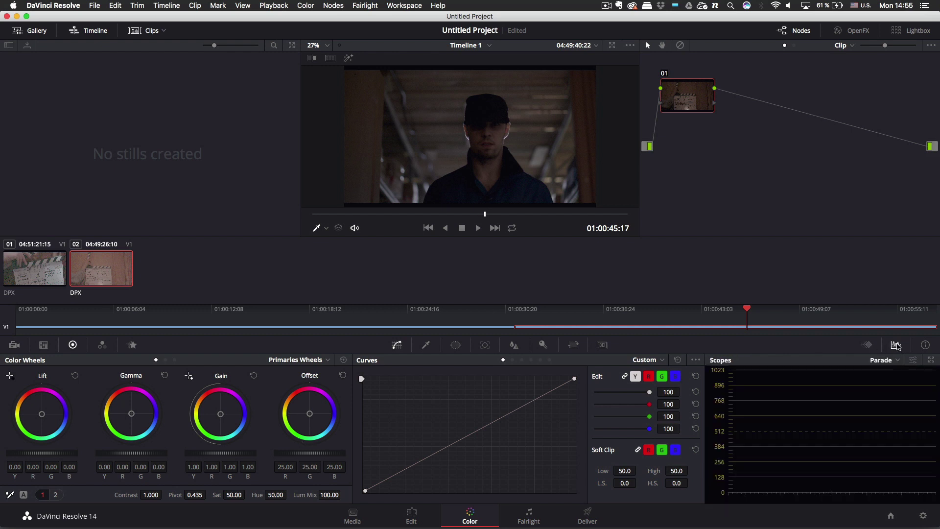
pyautogui.click(913, 360)
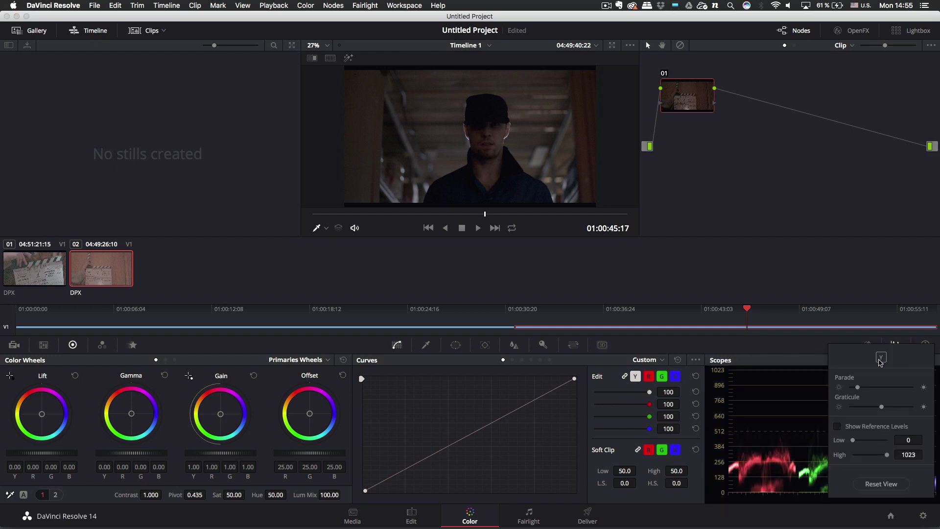
# - Try brightening the second clip with Offset at 38.60 and with Gamma at 0.29 and 0.20, resetting each wheel after its test
pyautogui.moveTo(290, 453); pyautogui.dragTo(327, 457)
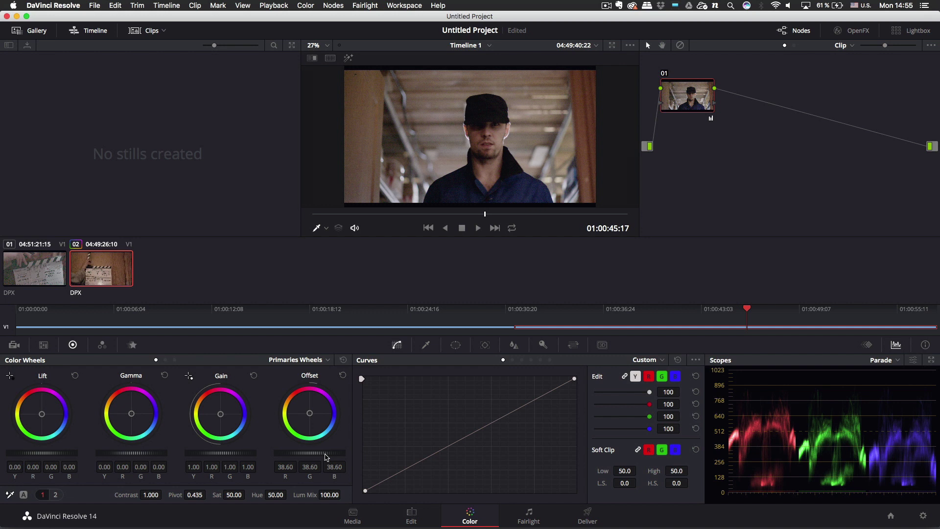
pyautogui.click(344, 376)
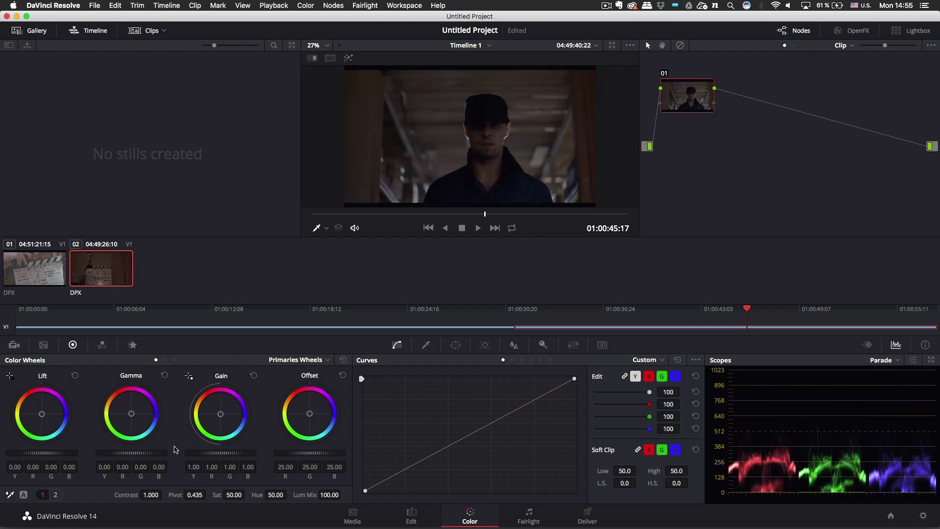
pyautogui.moveTo(136, 455); pyautogui.dragTo(152, 457)
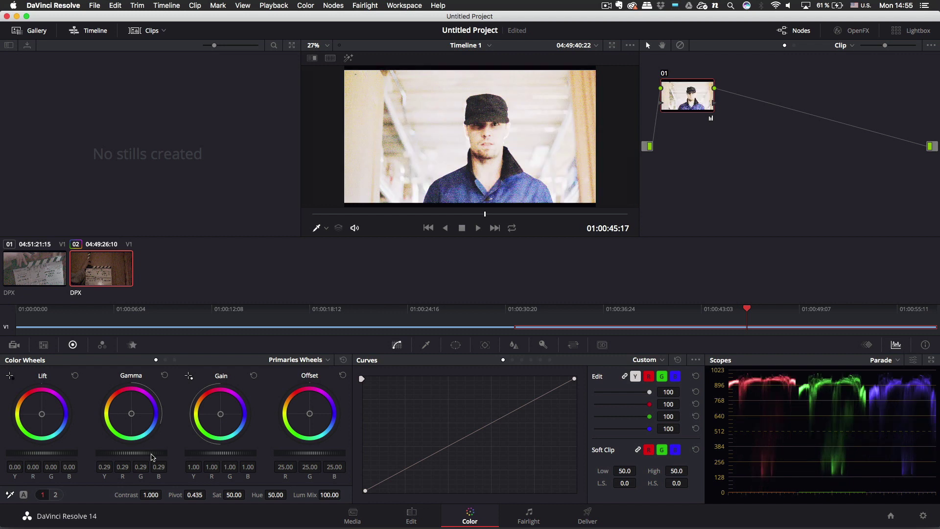
pyautogui.moveTo(151, 456)
pyautogui.mouseDown()
pyautogui.moveTo(142, 451)
pyautogui.moveTo(168, 456)
pyautogui.moveTo(145, 457)
pyautogui.mouseUp()
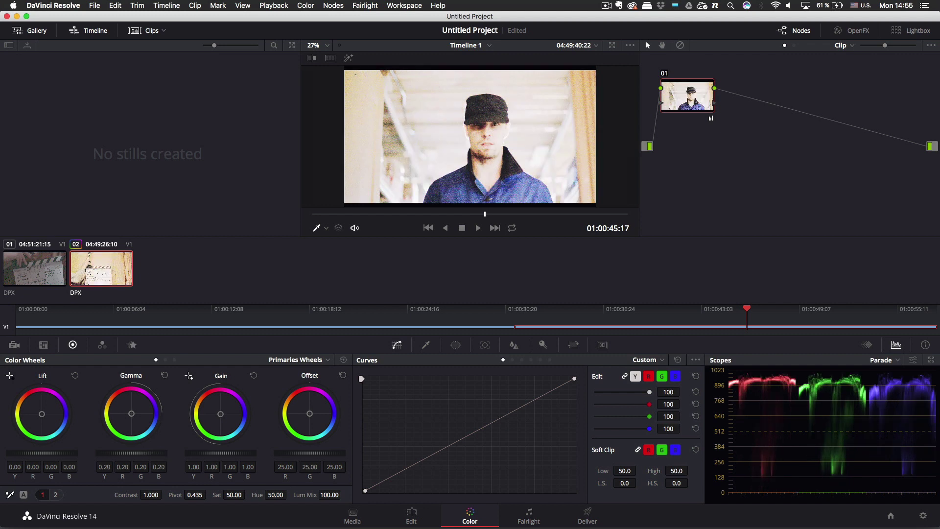
pyautogui.click(164, 376)
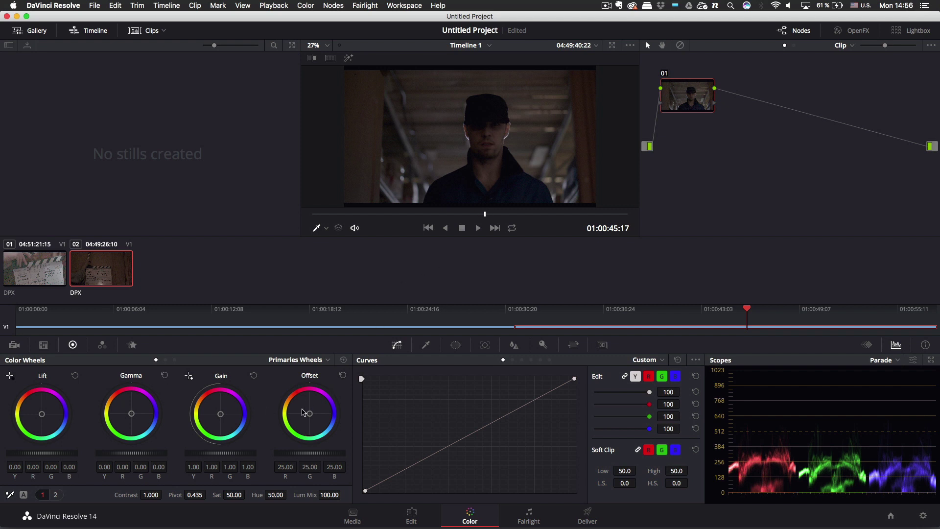
# - Shift the second clip's Offset color balance toward blue, to about R 21.45, G 25.38, B 29.54
pyautogui.moveTo(309, 413); pyautogui.dragTo(313, 414)
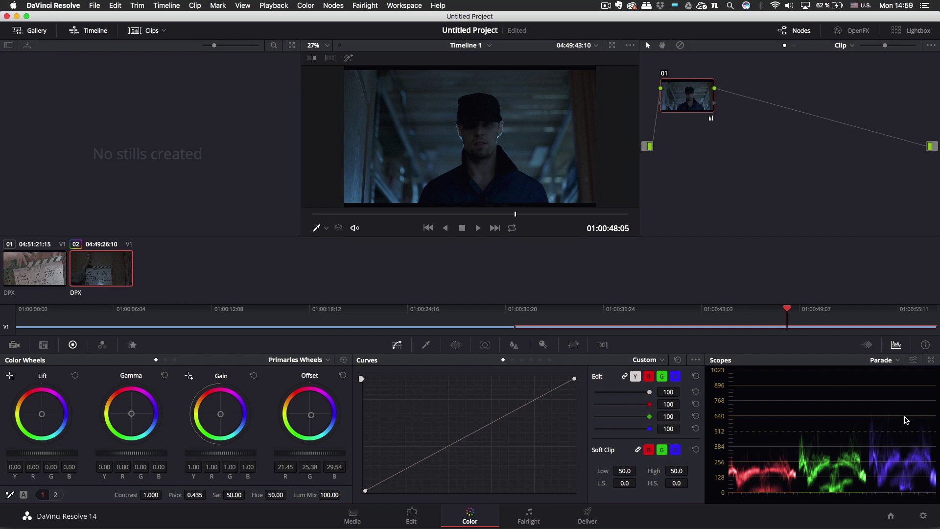
# - Change the project's color science to ACEScc and save the settings
pyautogui.click(923, 516)
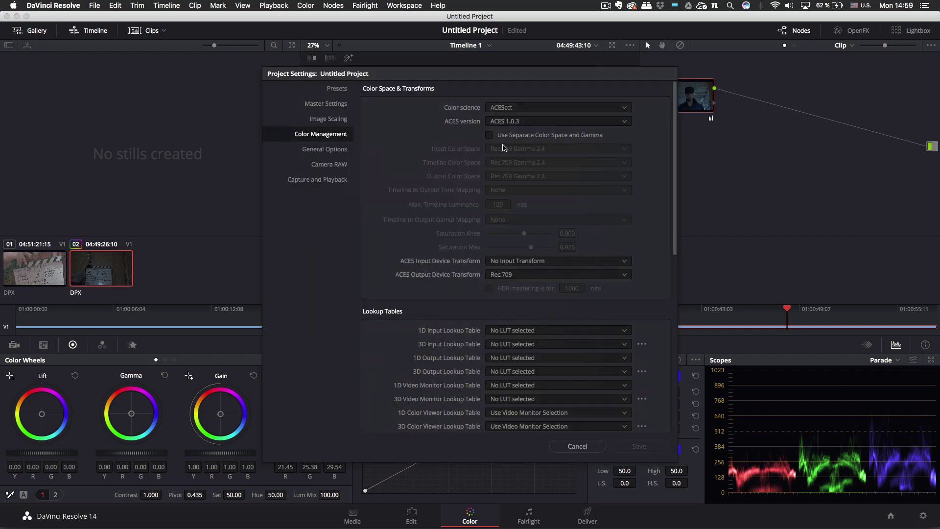
pyautogui.click(518, 109)
pyautogui.click(518, 142)
pyautogui.click(635, 446)
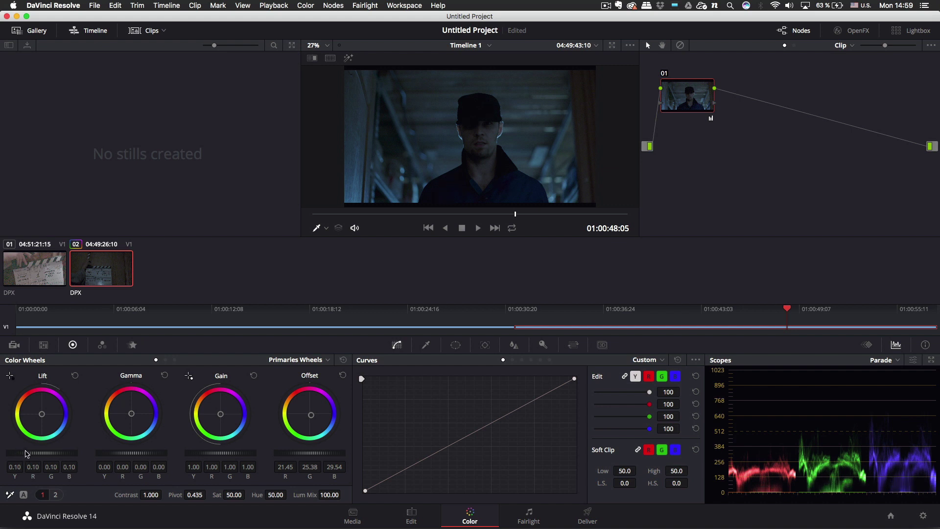
# - Try raising the second clip's Lift to 0.10 under ACEScc, and reset the Lift wheel
pyautogui.scroll(5, 24, 453)
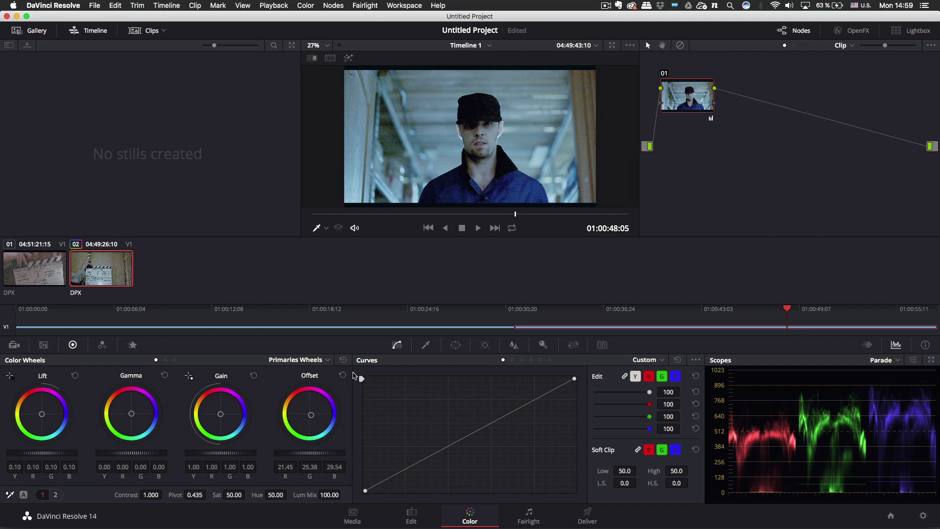
pyautogui.click(75, 375)
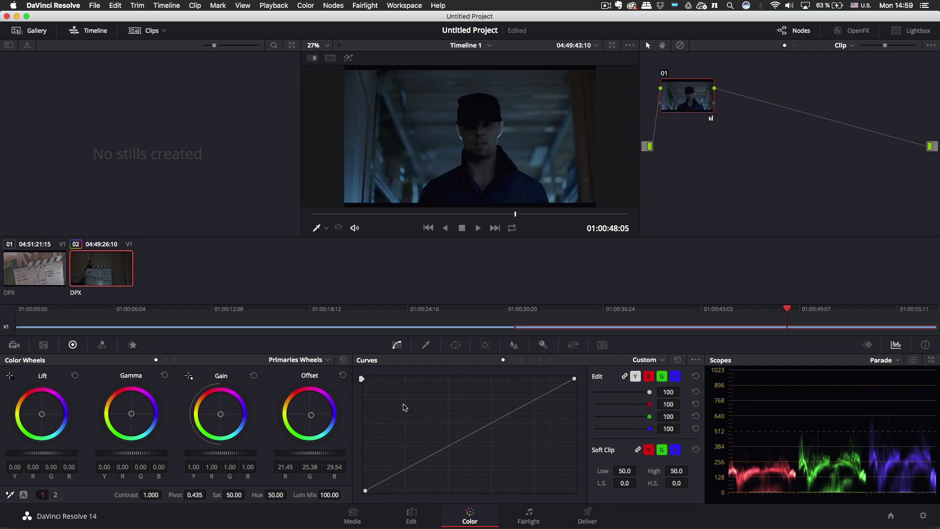
# - Change the project's color science to ACEScct and save the settings
pyautogui.click(923, 516)
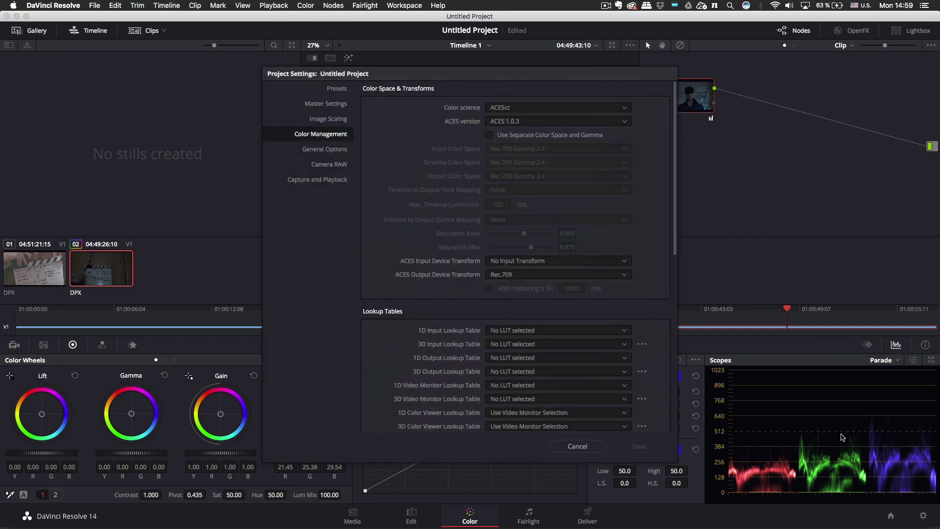
pyautogui.click(544, 108)
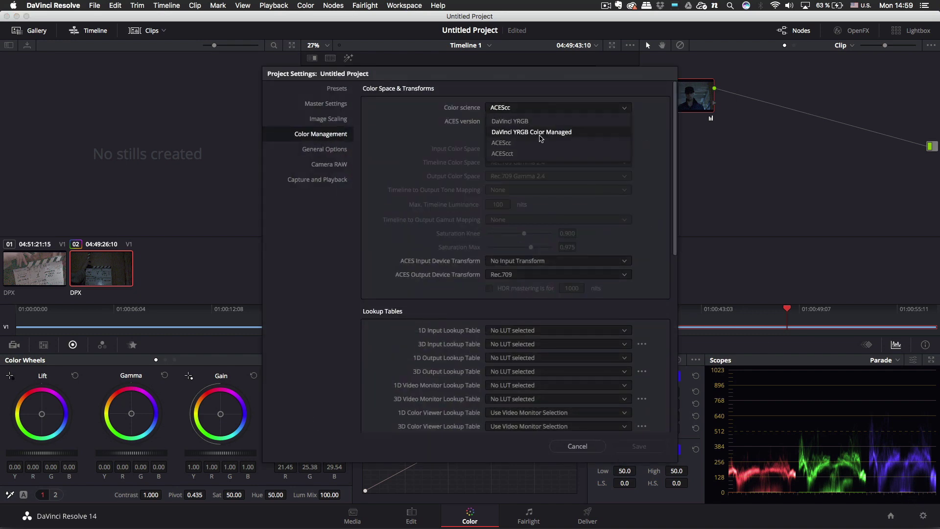
pyautogui.click(538, 160)
pyautogui.click(640, 447)
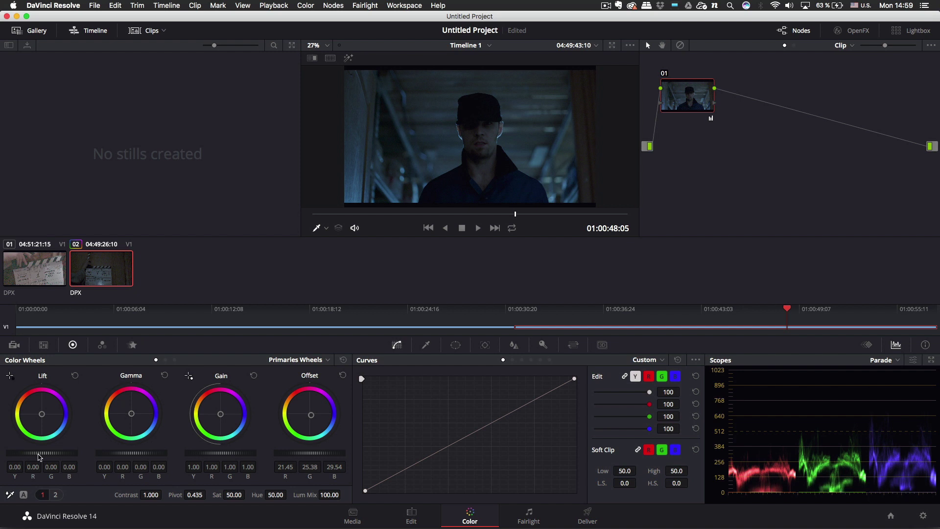
# - Try raising the second clip's Lift to 0.12 under ACEScct, and reset the Lift wheel
pyautogui.moveTo(41, 453); pyautogui.dragTo(72, 452)
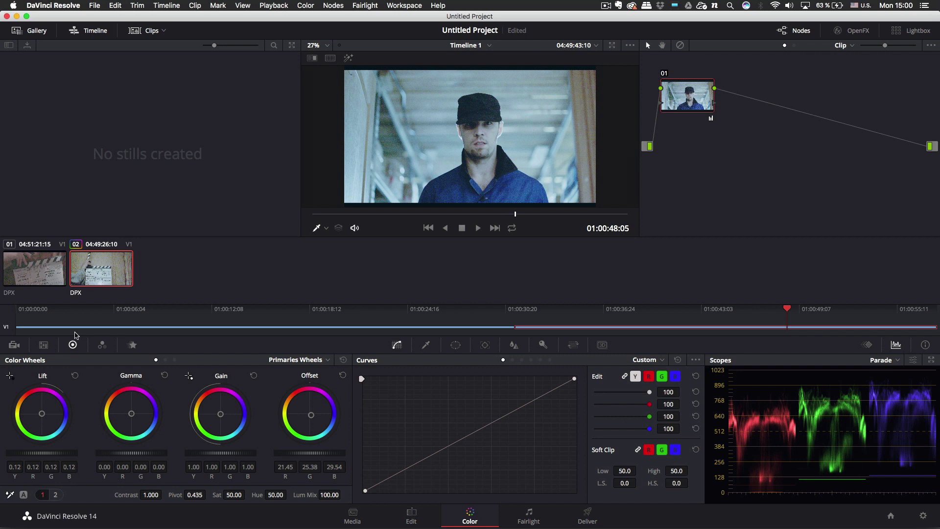
pyautogui.click(75, 377)
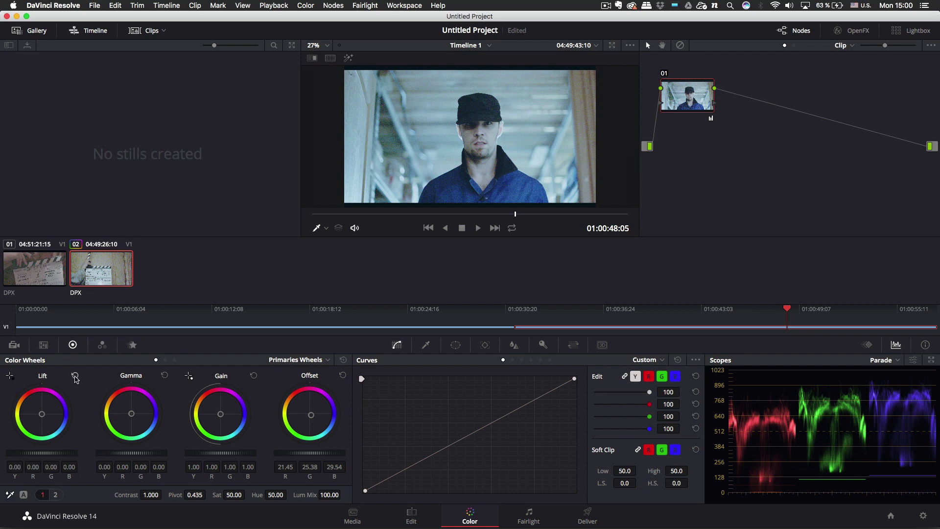